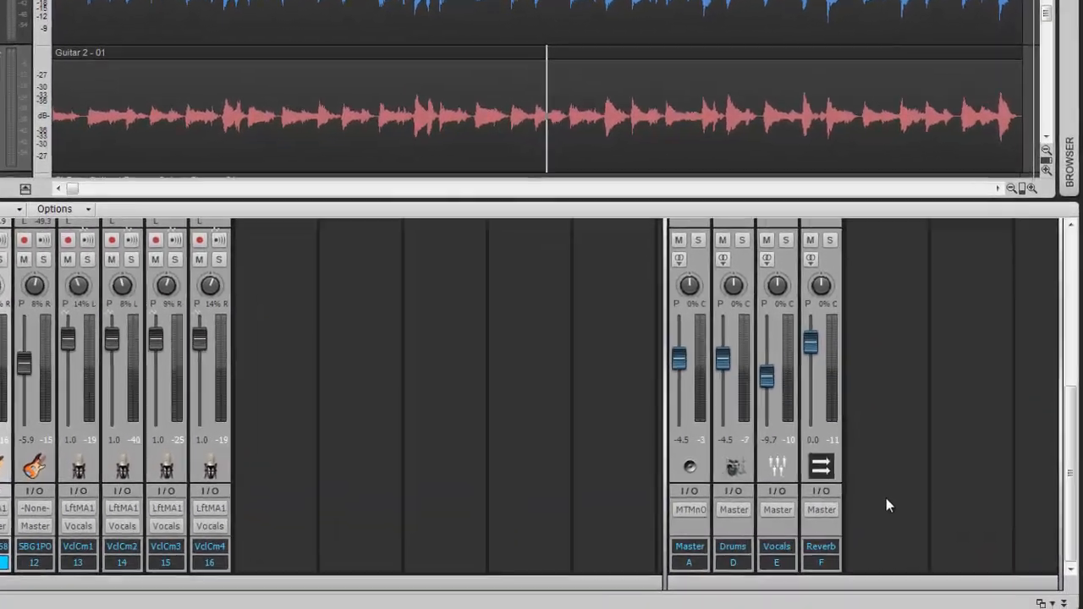
Insert a new stereo bus after the Reverb bus and name it Guitar Compression
right_click(928, 550)
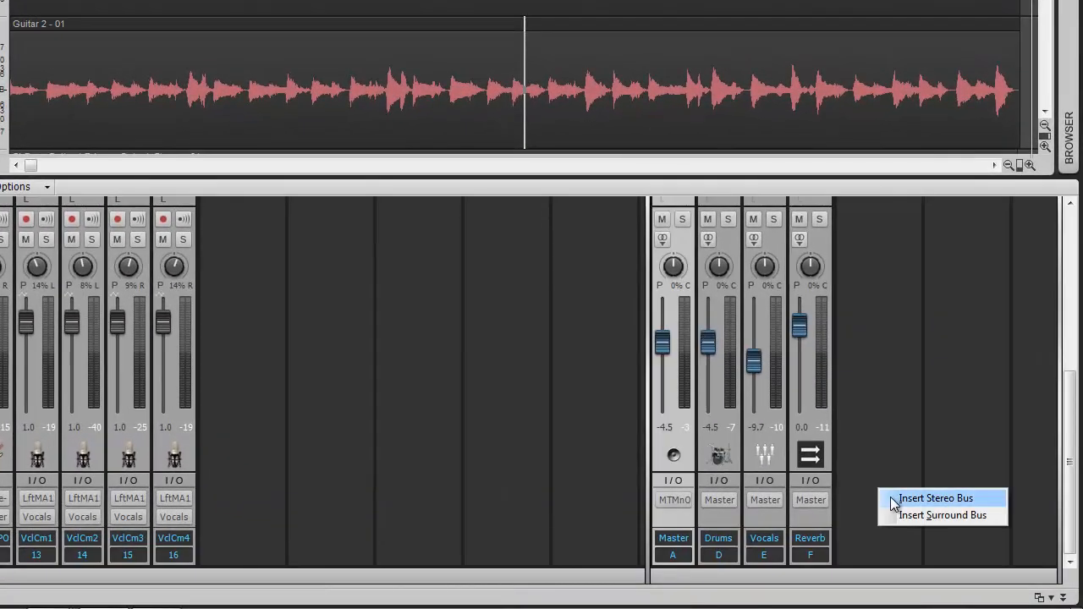
left_click(895, 500)
double_click(853, 537)
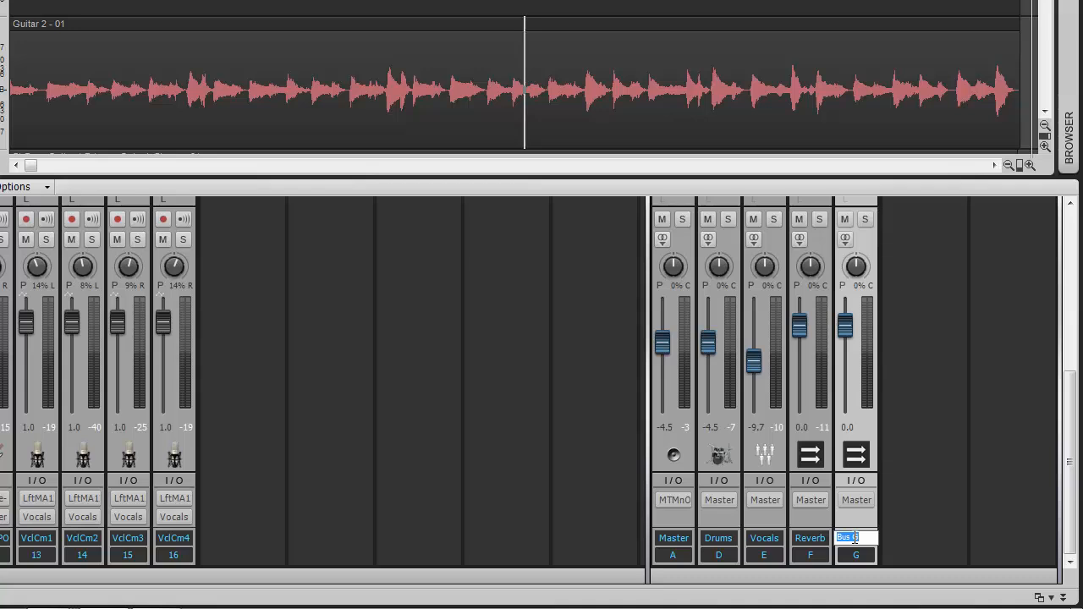
type("Guitar Co")
type("mpression")
key("Return")
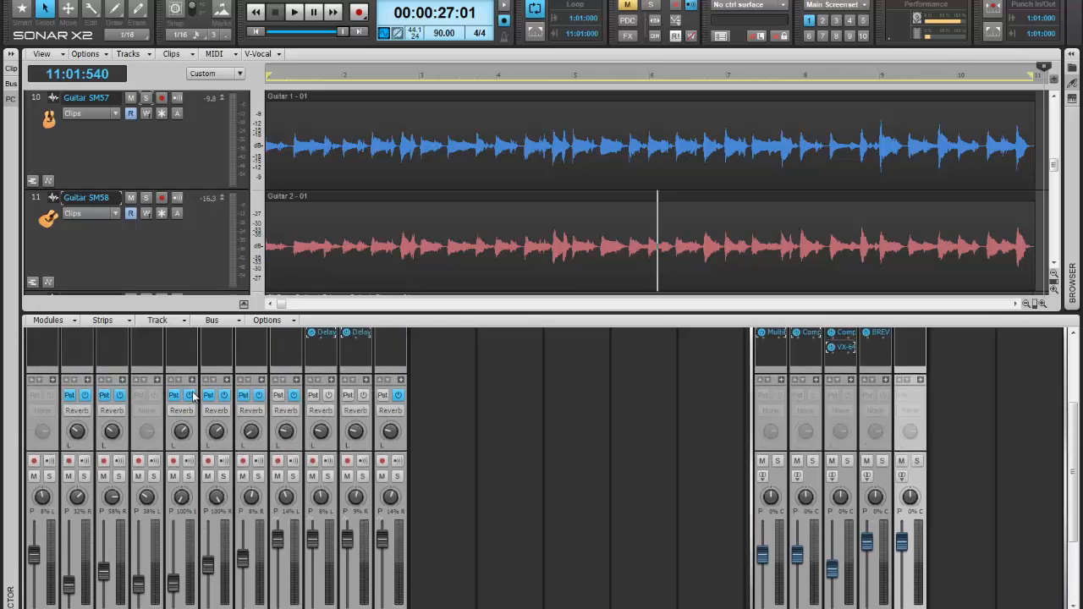
Add a send to the Guitar Compression bus on both the Guitar SM57 and Guitar SM58 tracks
left_click(193, 380)
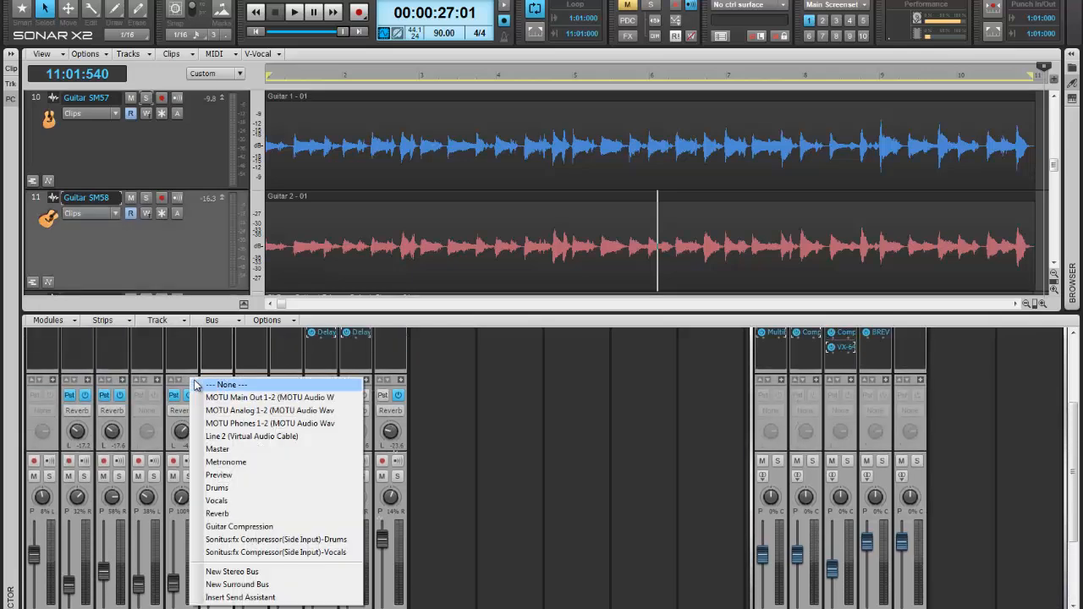
left_click(233, 527)
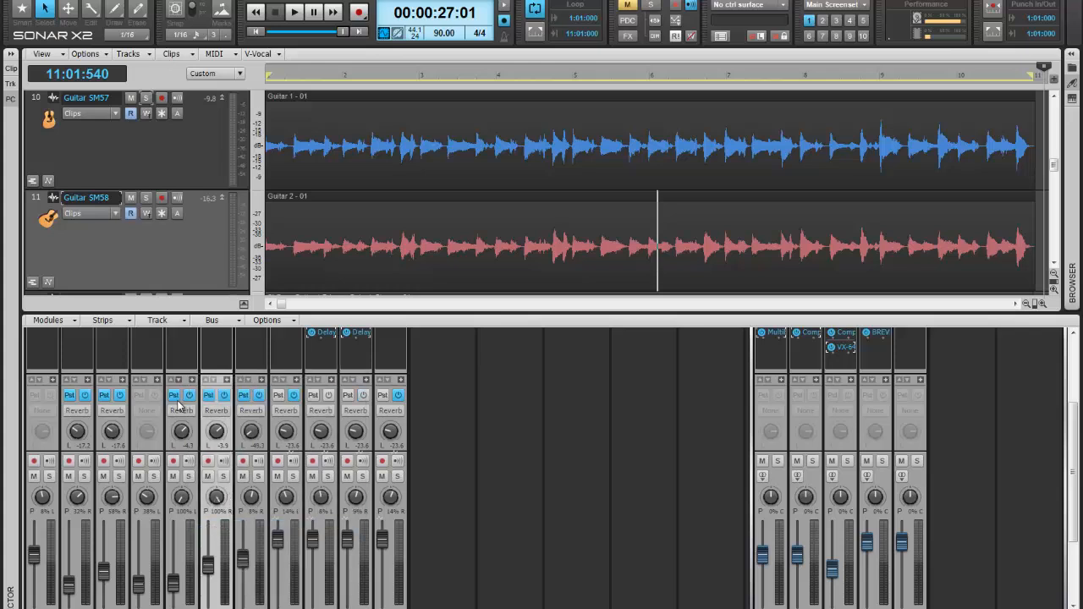
left_click(226, 380)
left_click(254, 525)
Insert the Sonitus:fx Compressor in the effects bin of the Guitar Compression bus
scroll(962, 433, "up", 2)
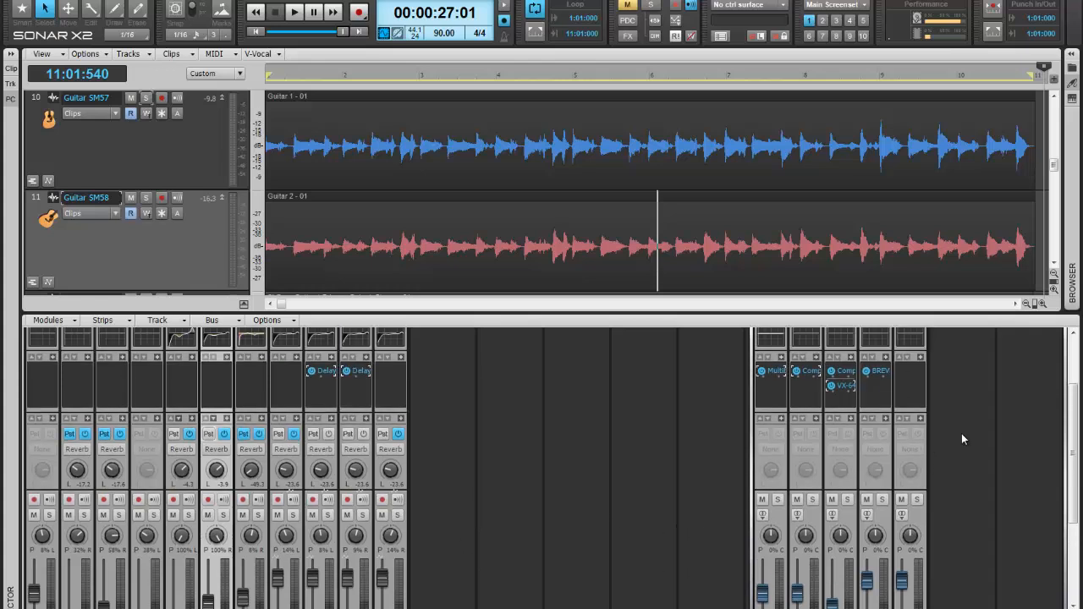
right_click(923, 376)
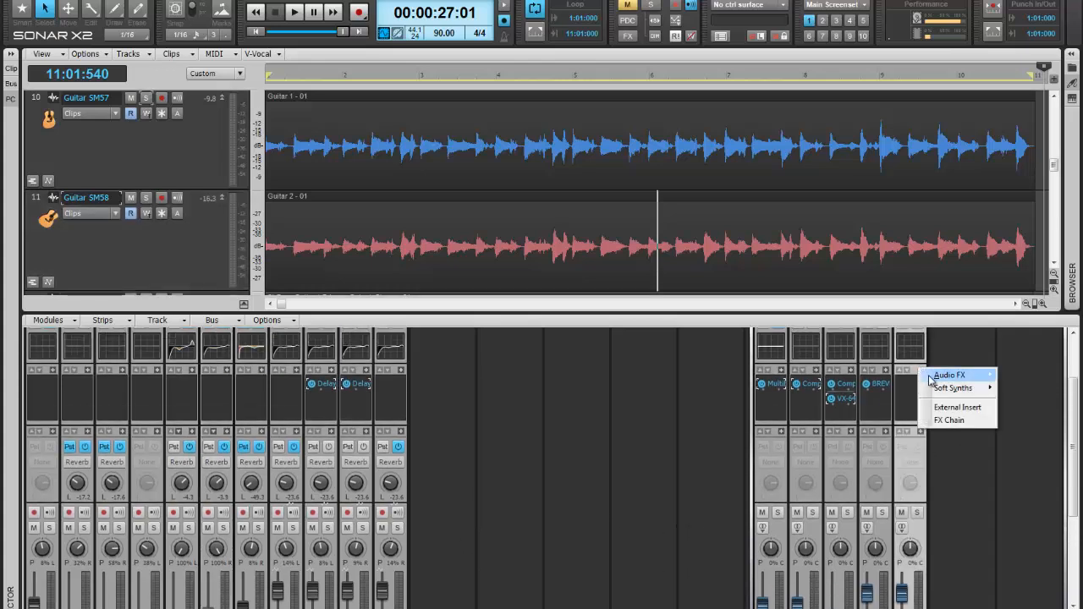
mouse_move(935, 375)
mouse_move(865, 411)
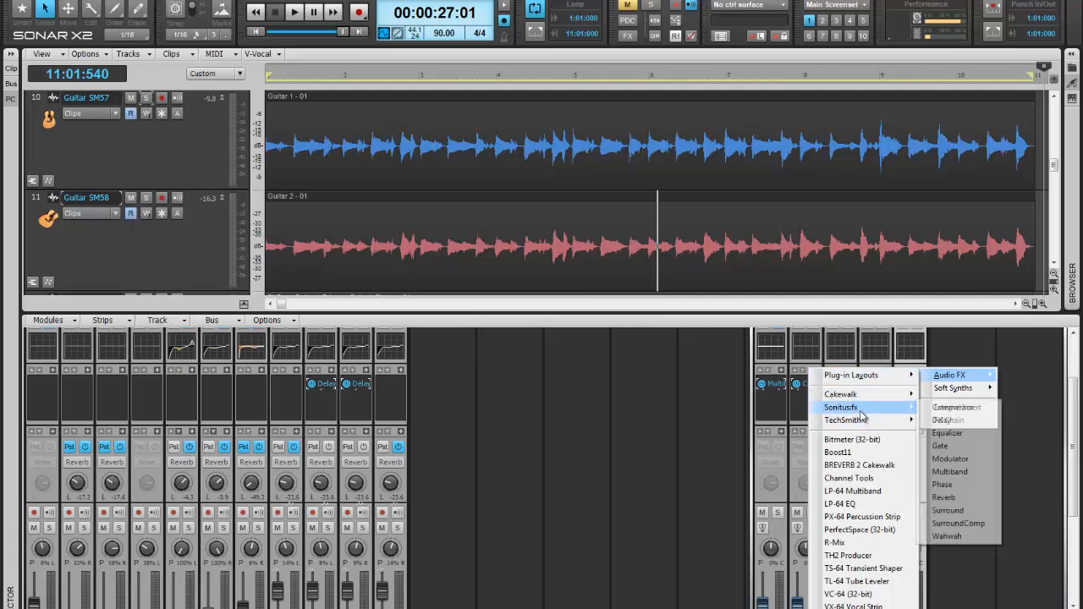
left_click(935, 412)
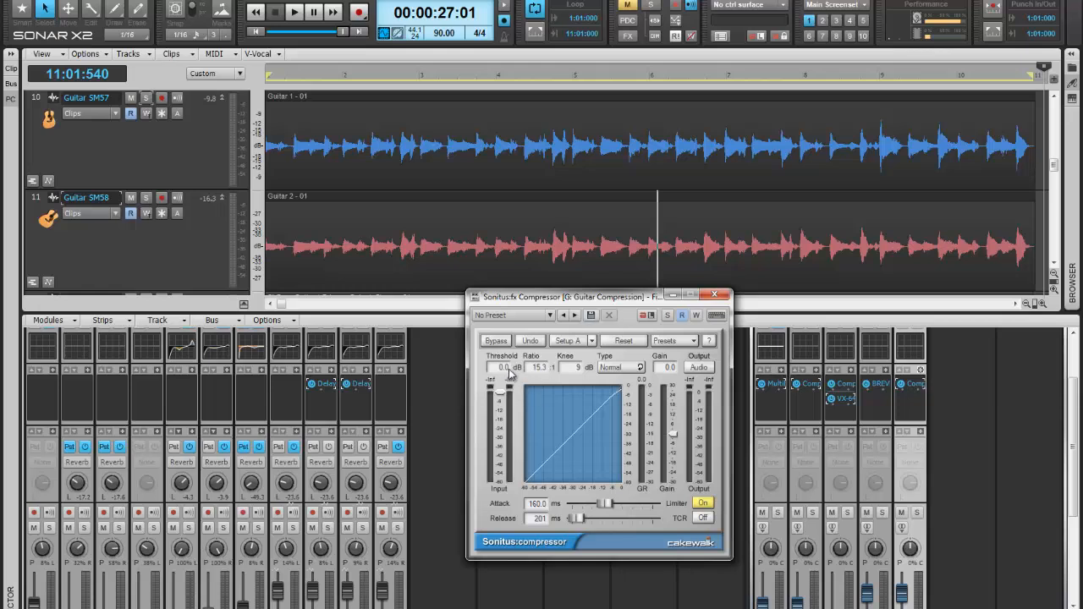
Set the compressor's ratio to 4:1 and its knee to 10 dB
left_click(496, 343)
left_click(495, 343)
double_click(538, 367)
type("4")
key("Return")
double_click(577, 369)
type("10")
key("Return")
Set the compressor type to Vintage and its gain to 6 dB
scroll(636, 368, "down", 1)
left_click(670, 367)
type("6")
key("Return")
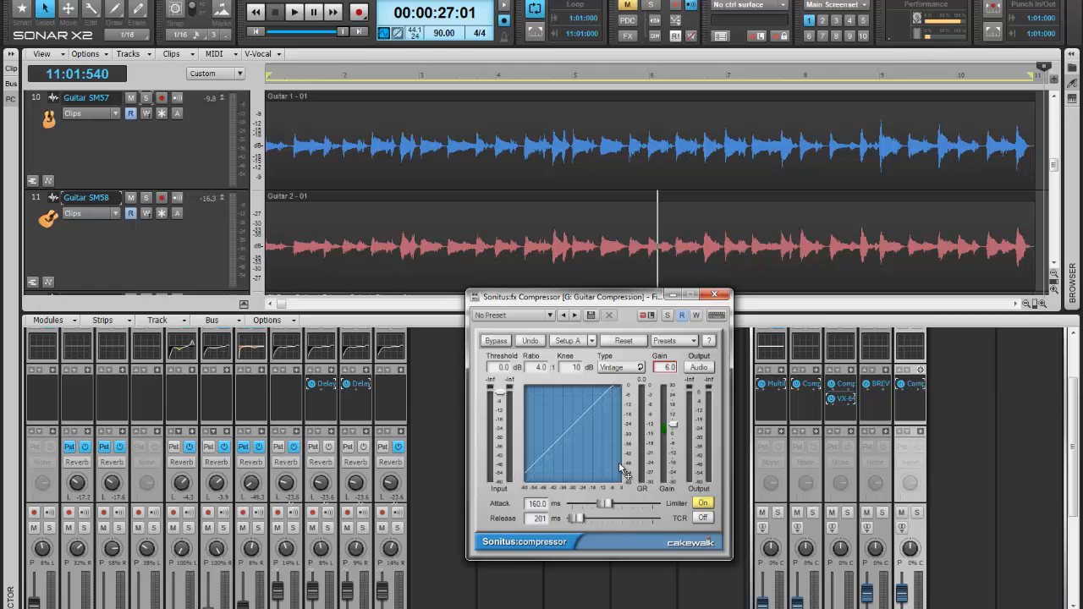
Set the compressor's threshold to -33 dB, attack to 10.1 ms and release to 303 ms
left_click_drag(500, 391, 500, 420)
left_click_drag(511, 461, 514, 525)
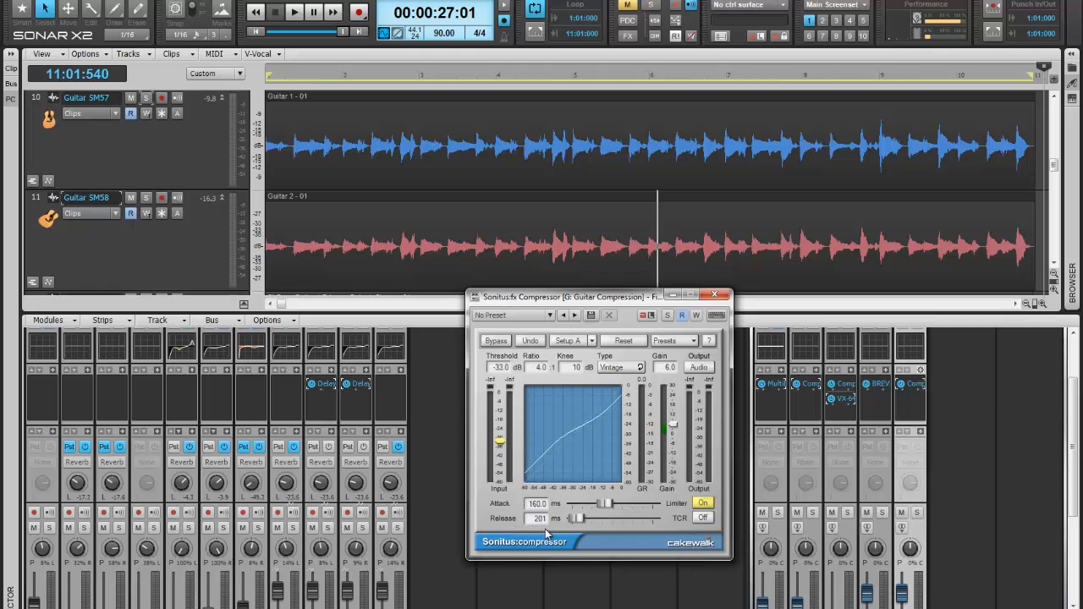
left_click_drag(604, 504, 578, 504)
left_click_drag(344, 503, 206, 492)
left_click_drag(576, 526, 624, 517)
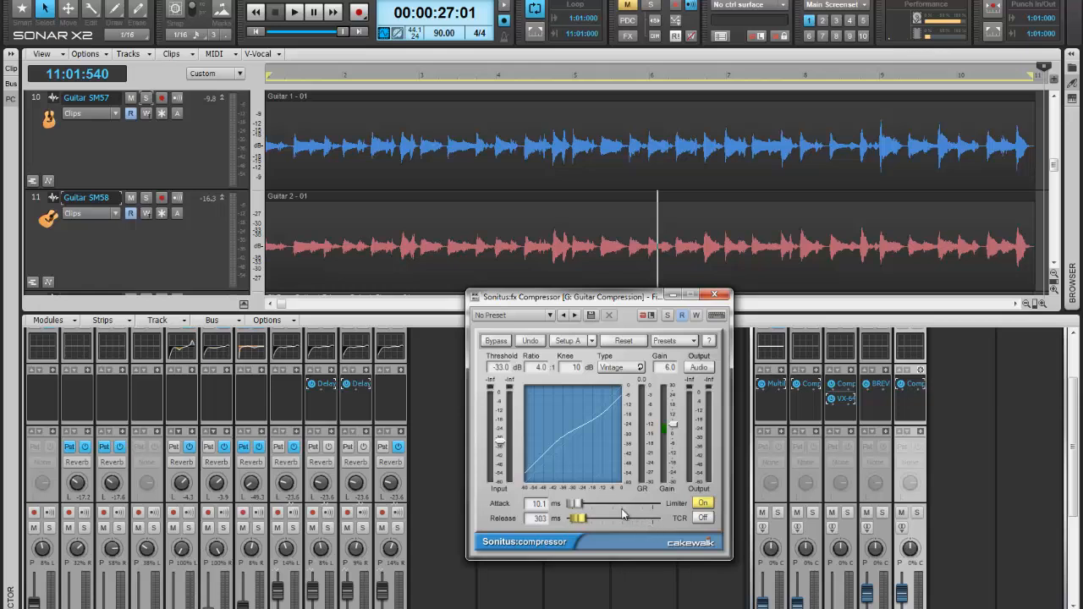
Look over the compressor's presets without loading one, and turn its limiter off
left_click(550, 316)
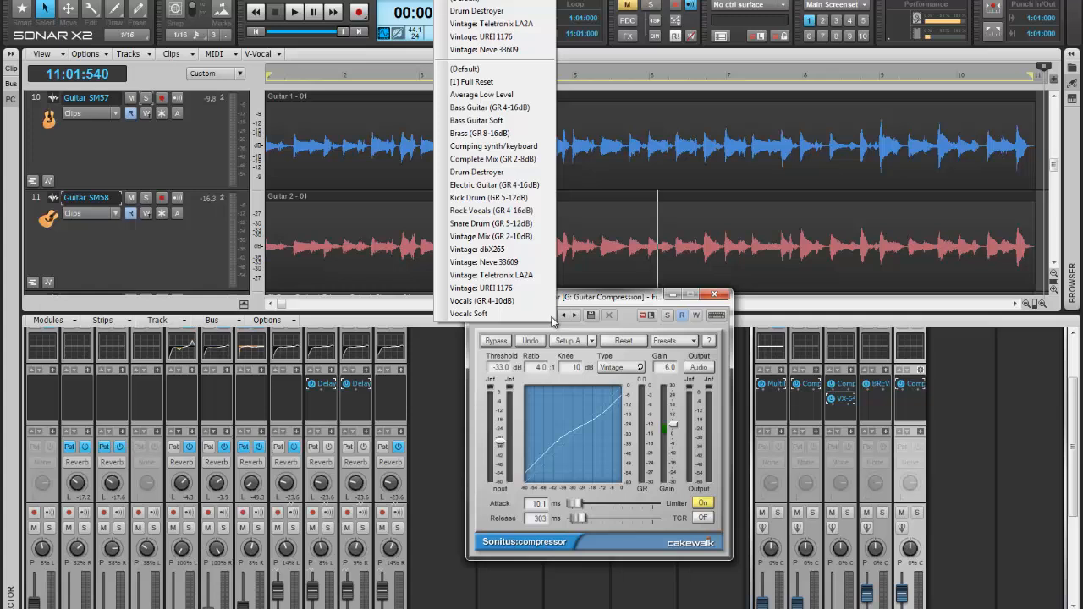
left_click(596, 305)
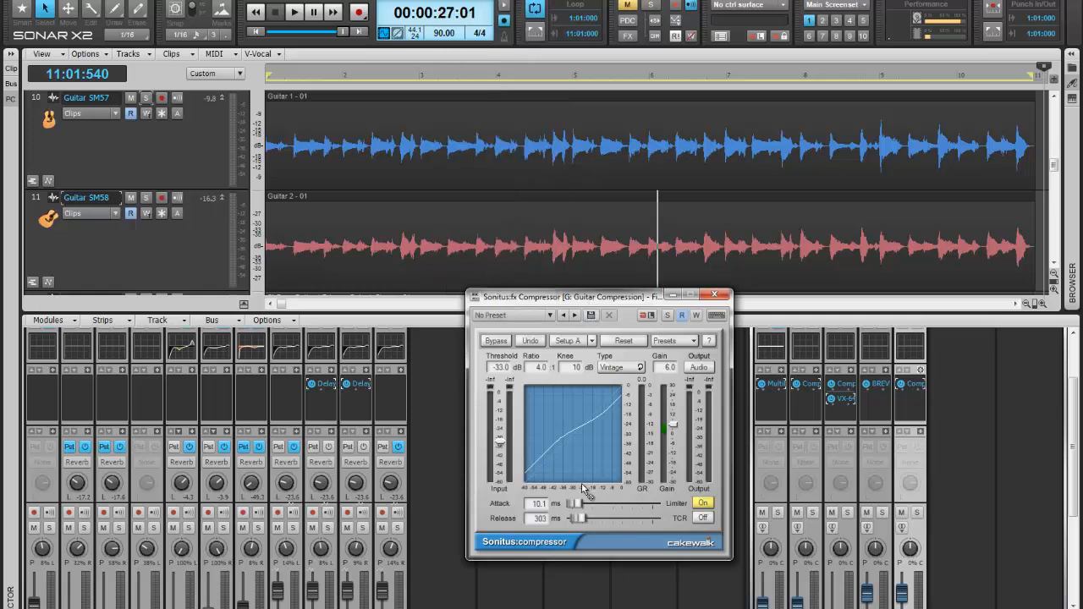
left_click(703, 504)
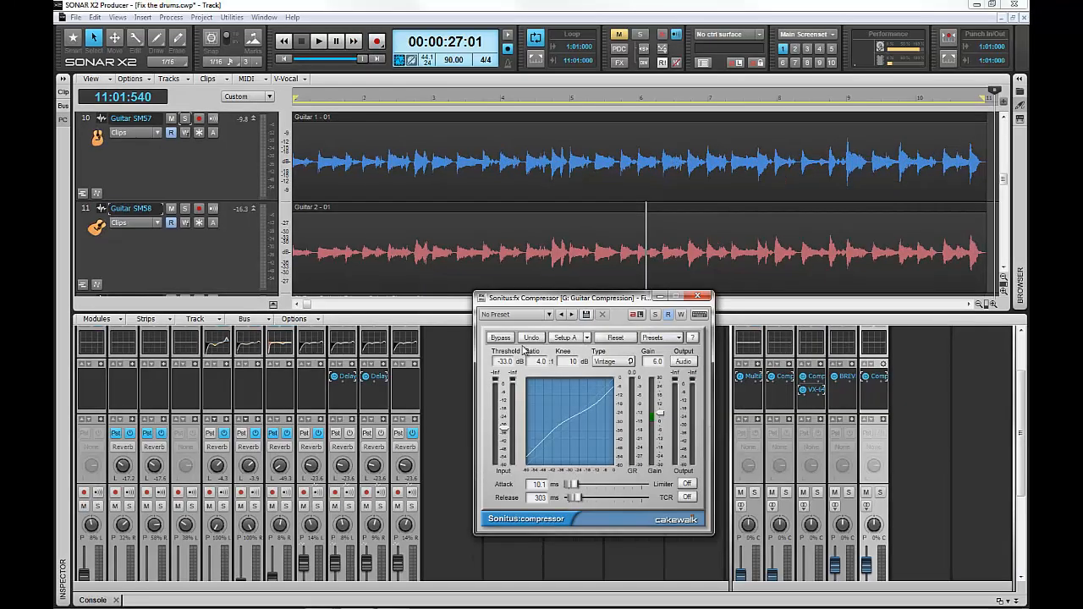
Bypass the compressor and solo the Guitar SM57 and Guitar SM58 tracks
left_click(500, 338)
left_click(184, 118)
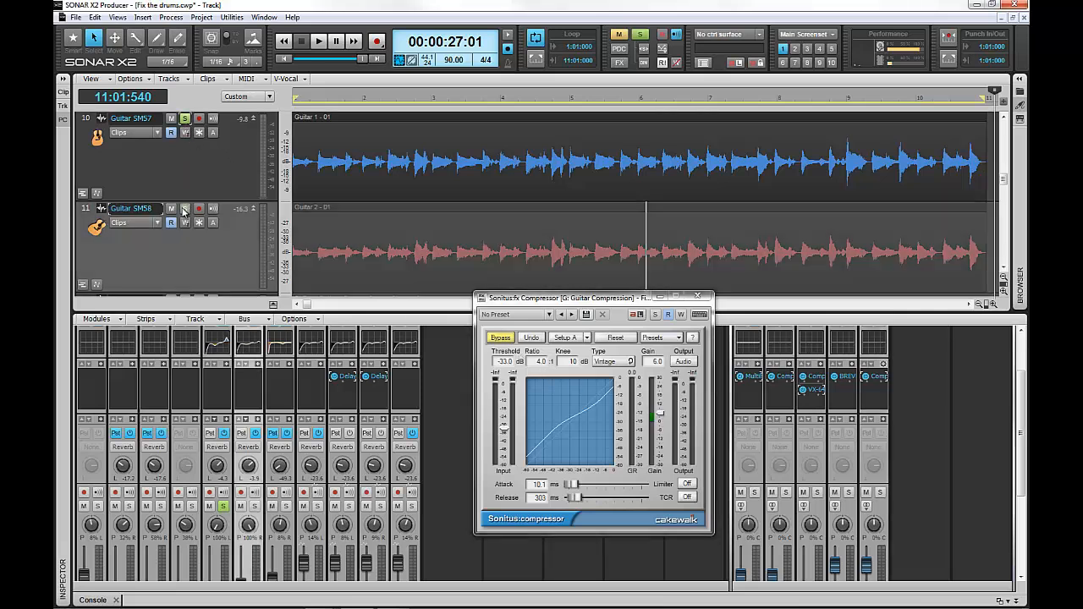
left_click(184, 208)
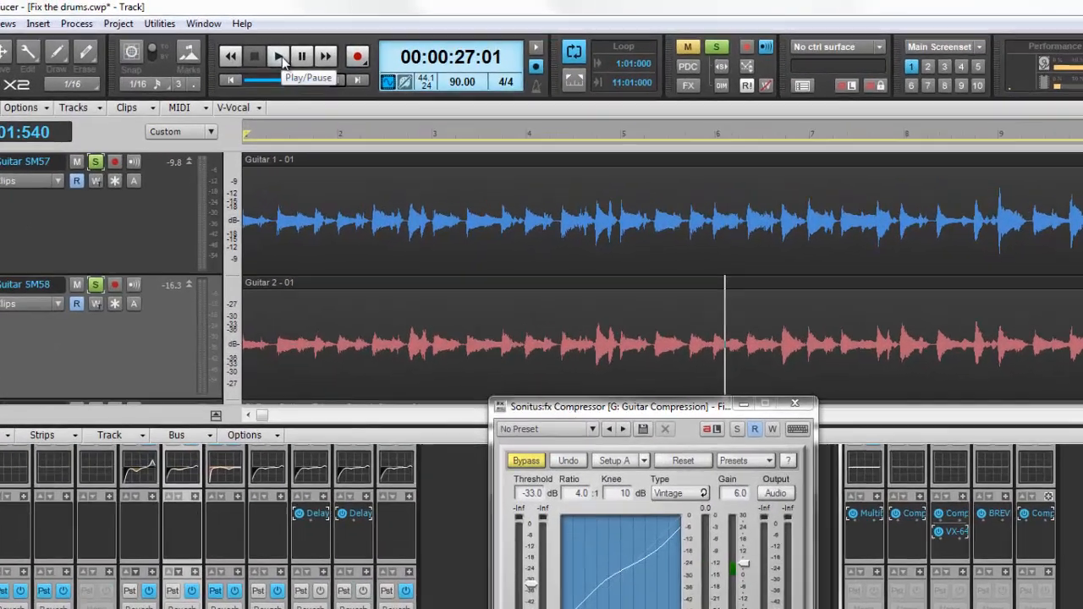
Play the soloed guitars from the start, muting each one in turn to compare their sound, and stop with both unmuted
left_click(231, 80)
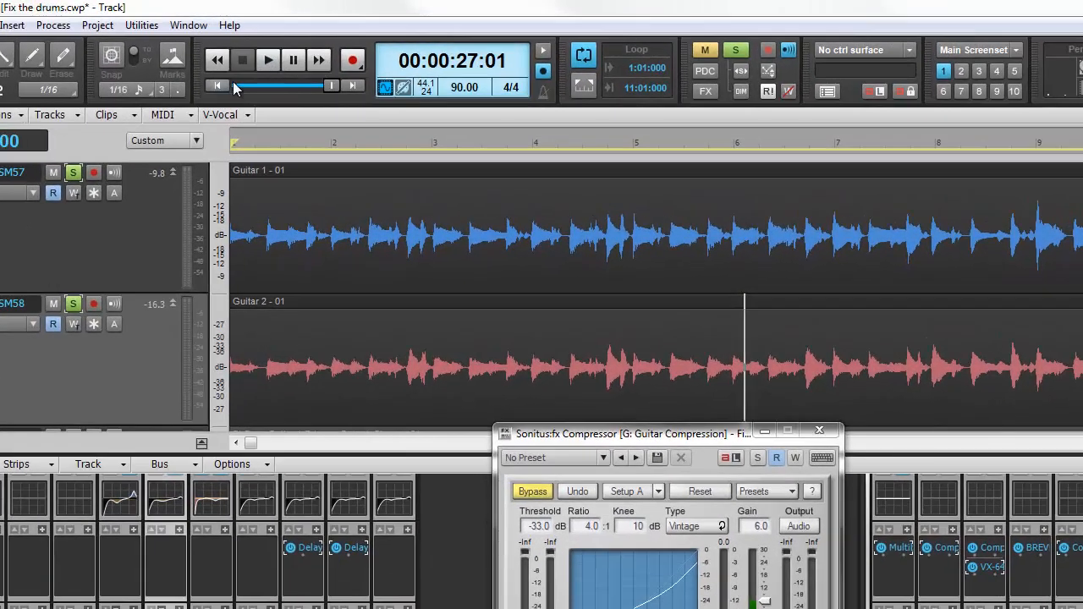
key("space")
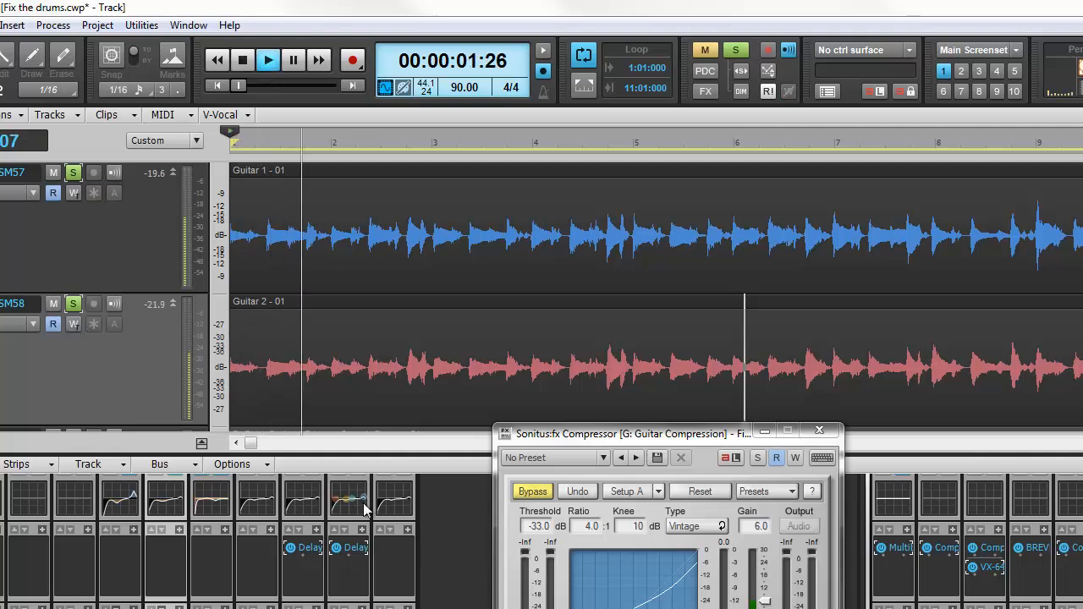
left_click(53, 303)
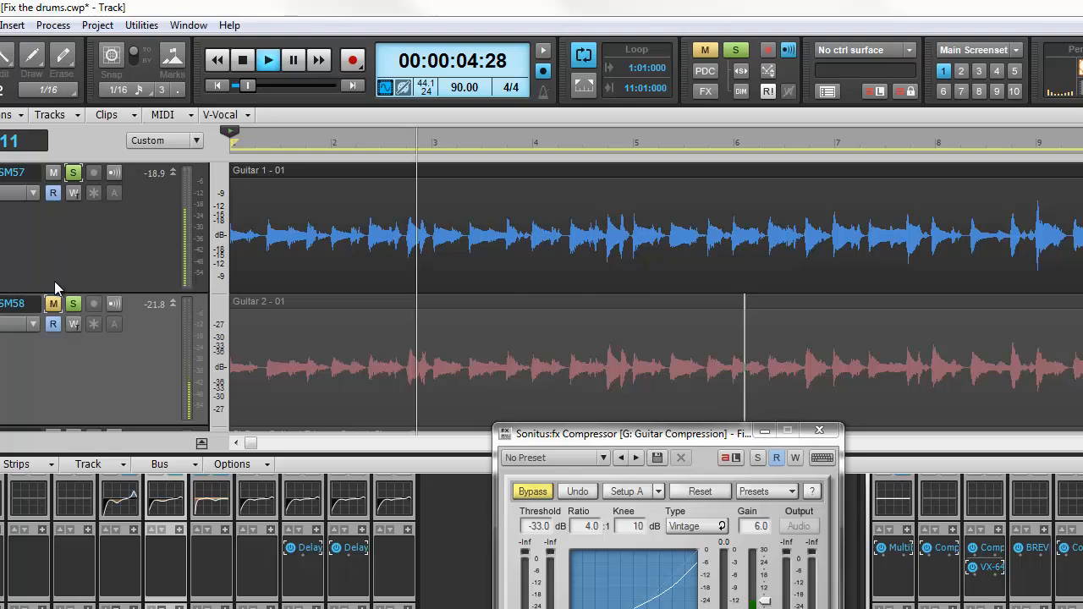
left_click(52, 304)
left_click(52, 173)
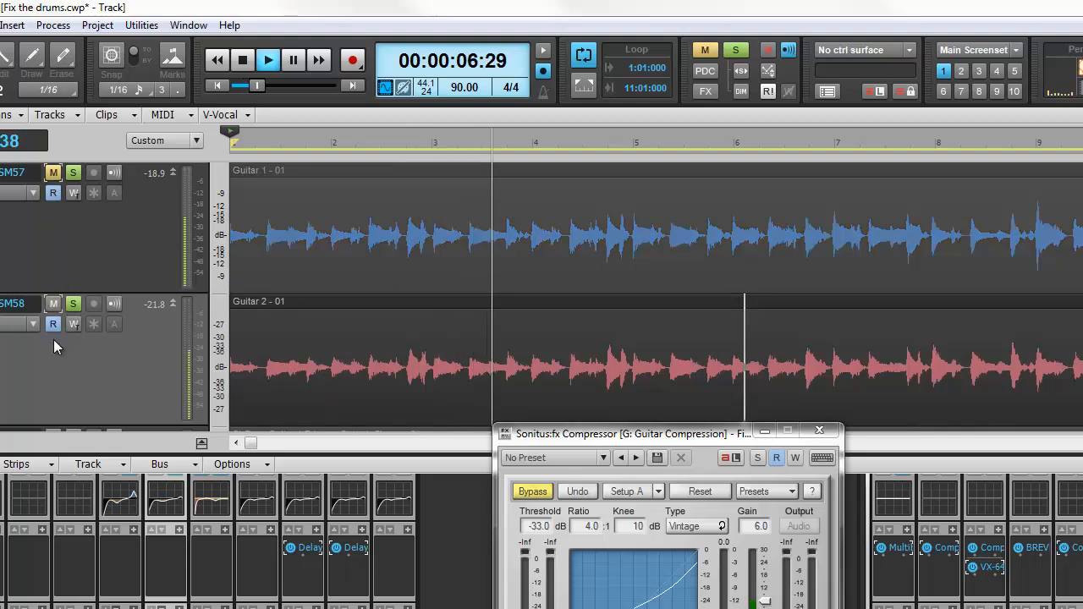
left_click(53, 304)
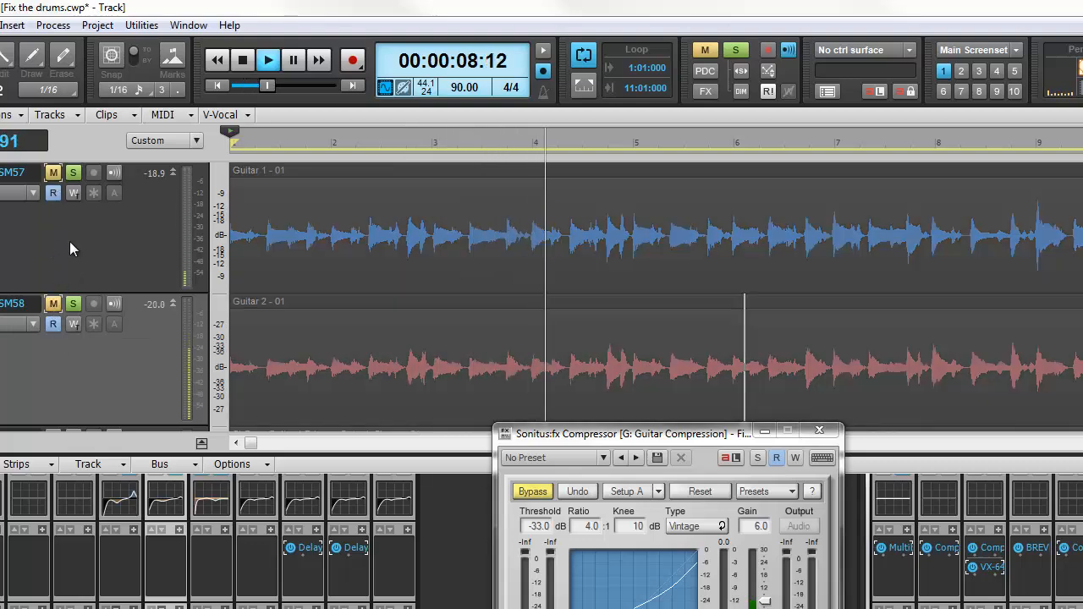
left_click(52, 173)
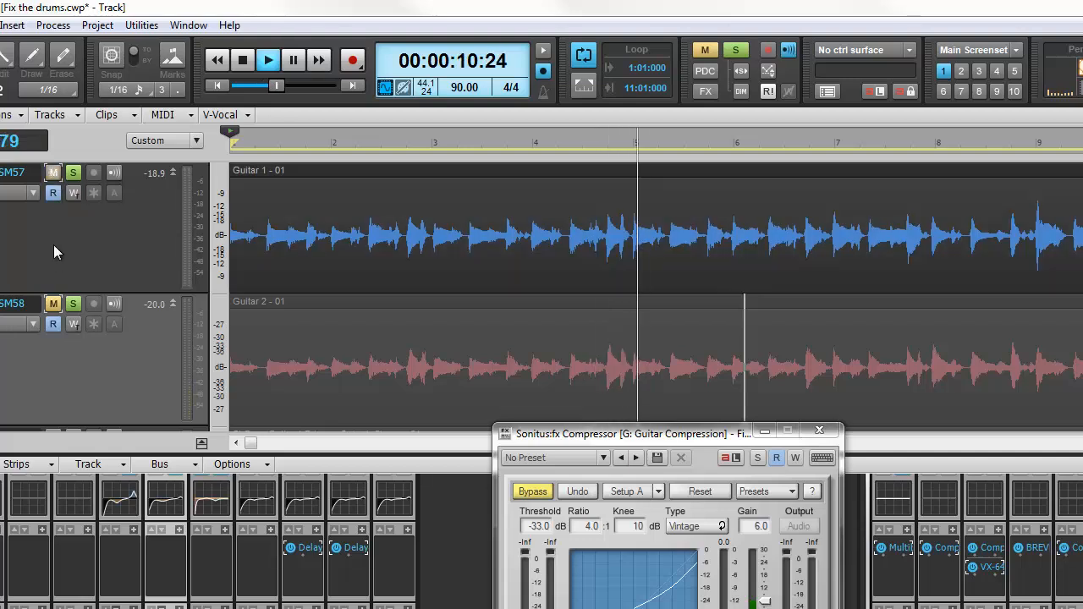
left_click(52, 304)
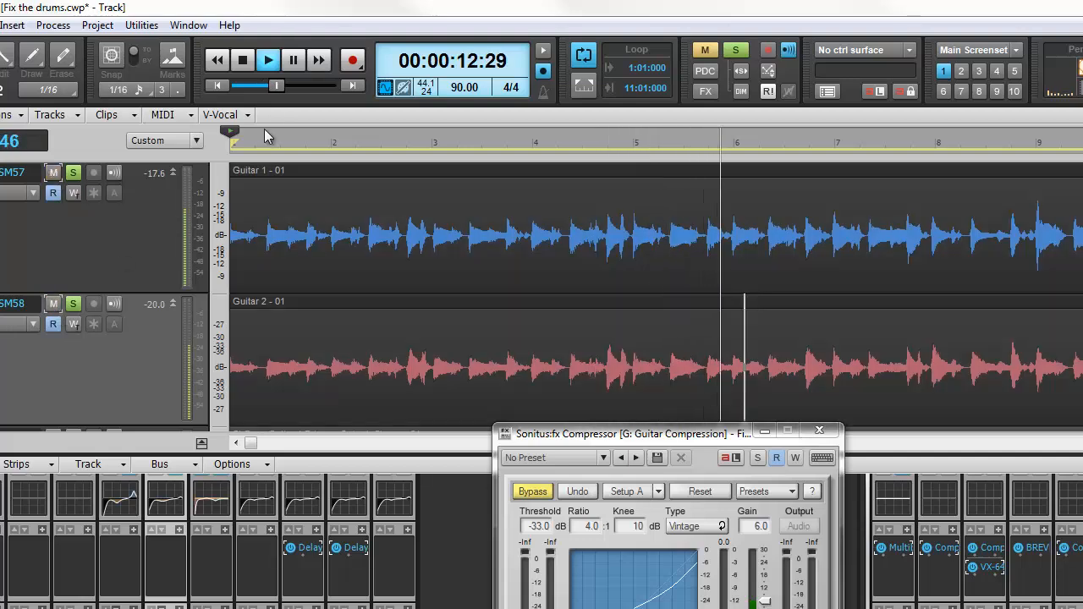
left_click(245, 66)
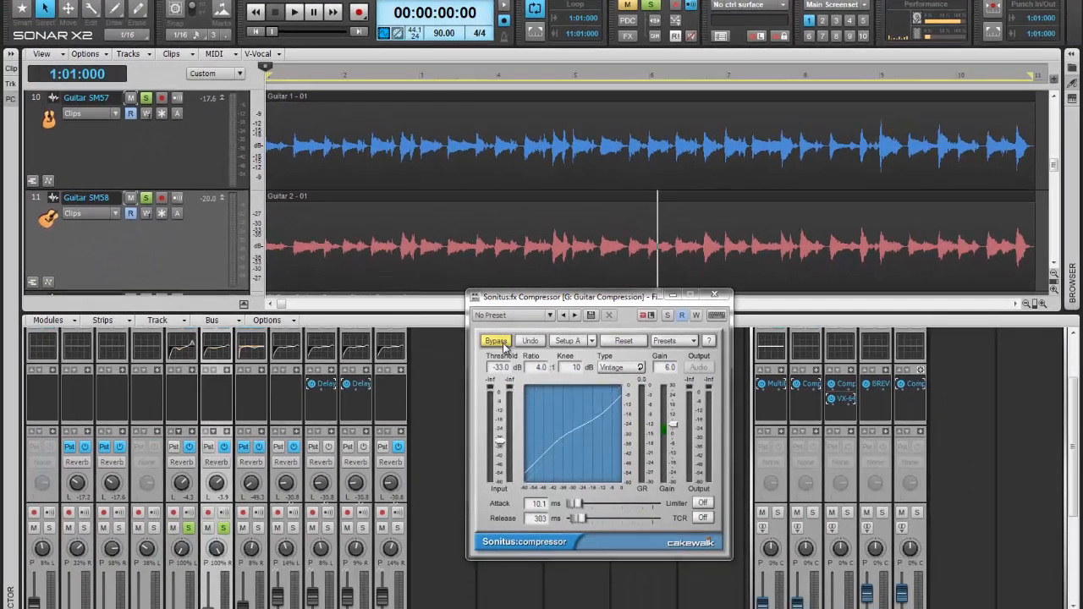
Play the guitars while switching the compressor's bypass on and off to compare the sound, and stop playback with the compressor active
left_click(504, 345)
left_click(503, 344)
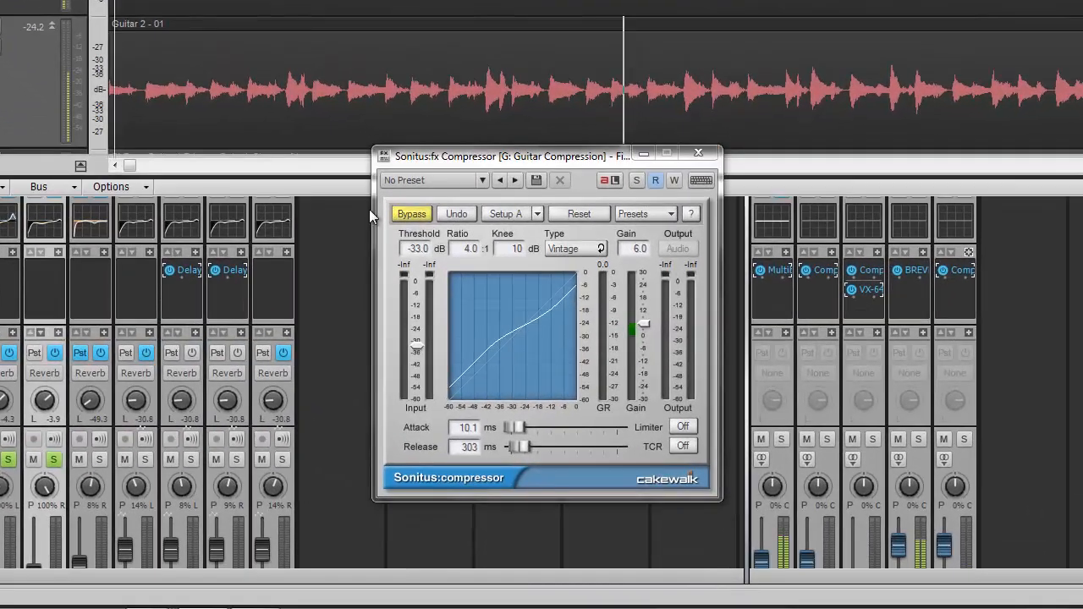
left_click(414, 218)
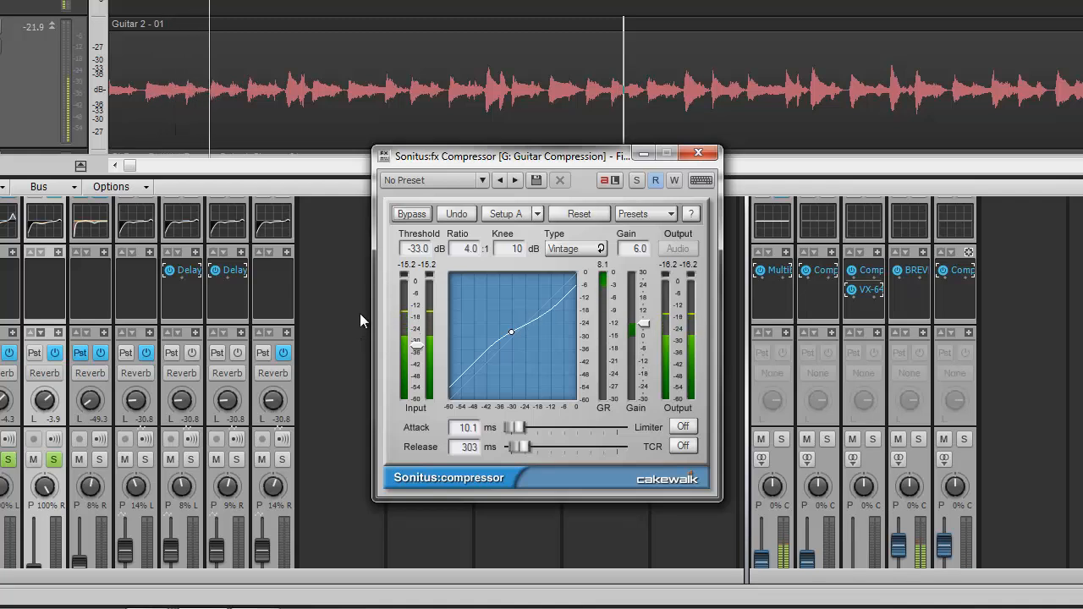
left_click(415, 217)
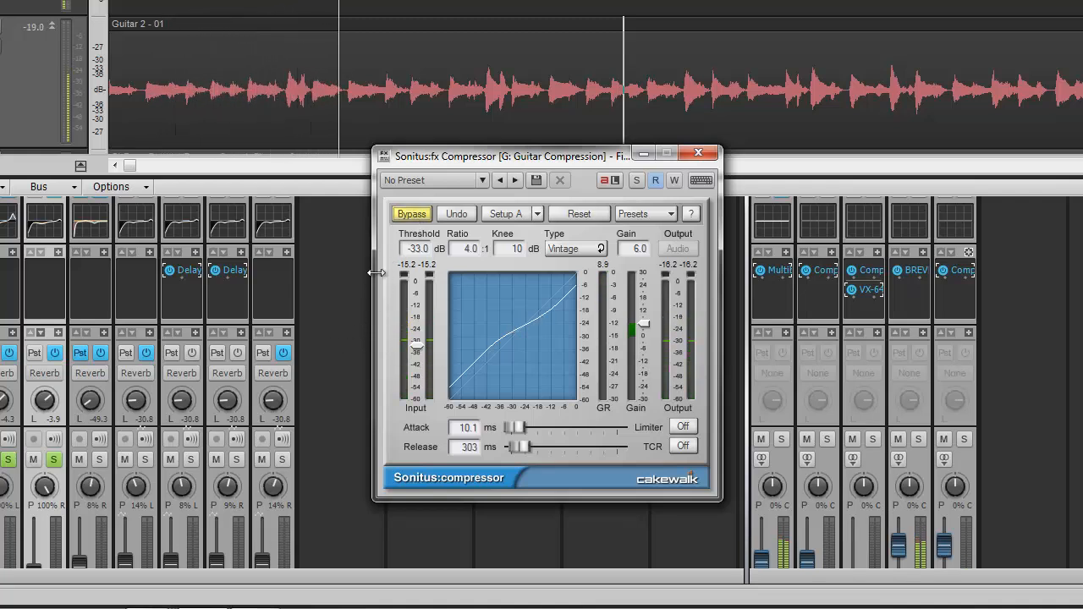
left_click(412, 218)
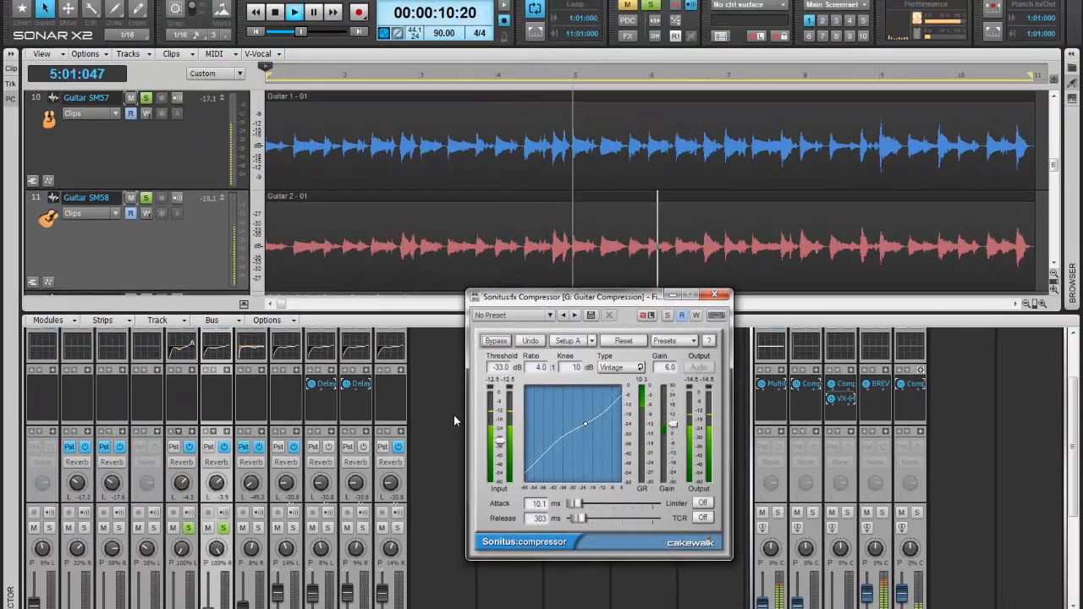
left_click(498, 341)
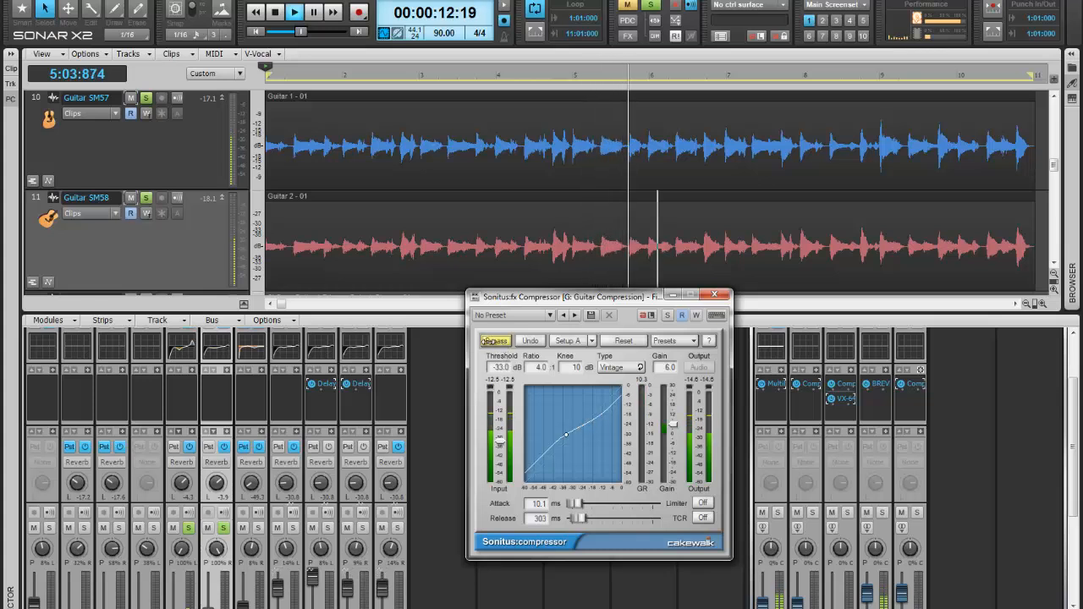
left_click(496, 342)
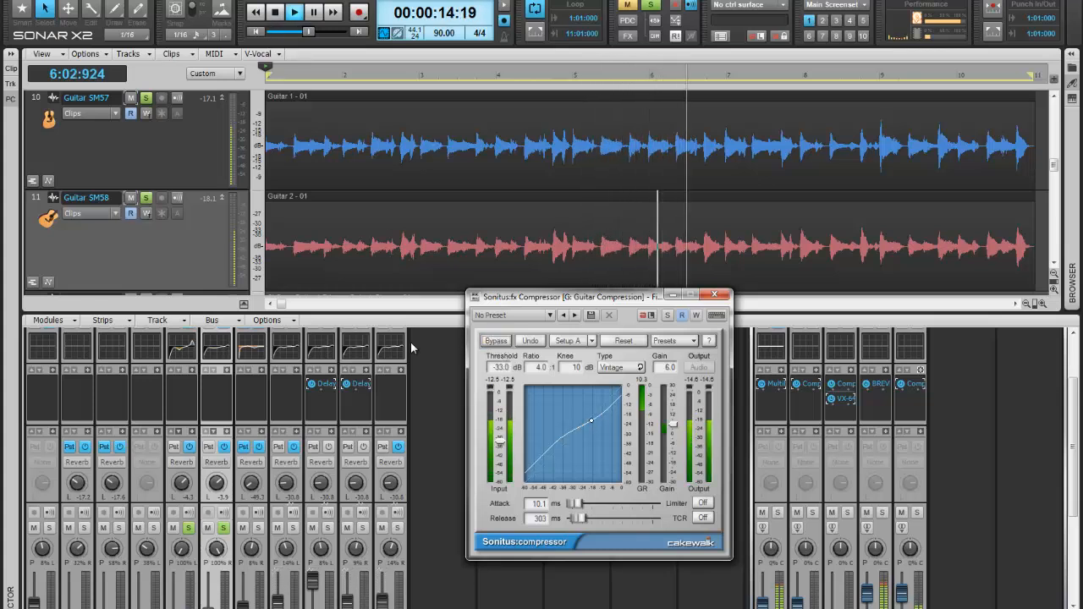
left_click(274, 13)
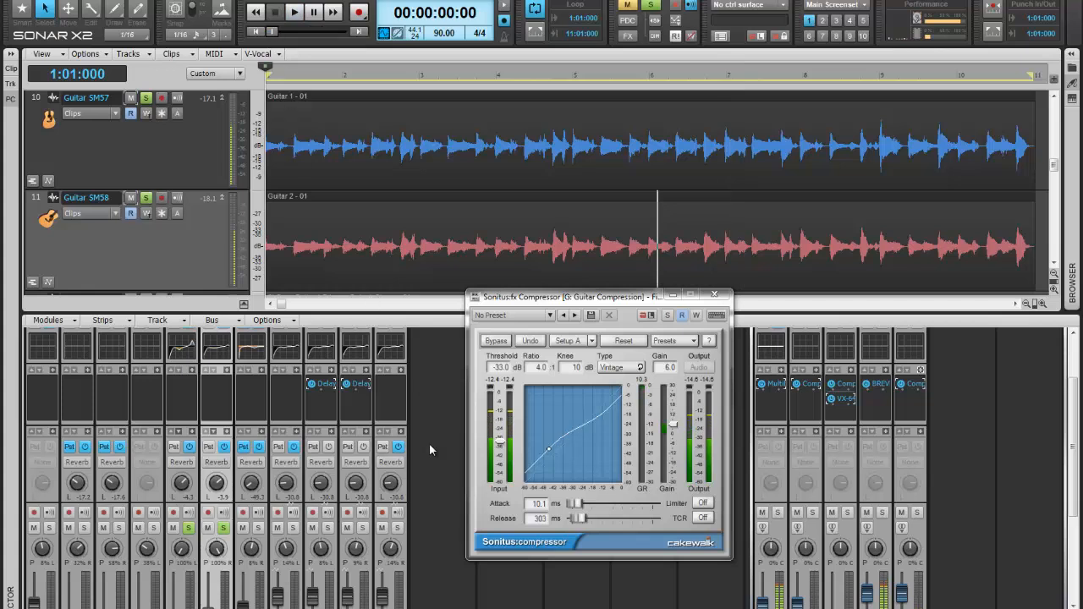